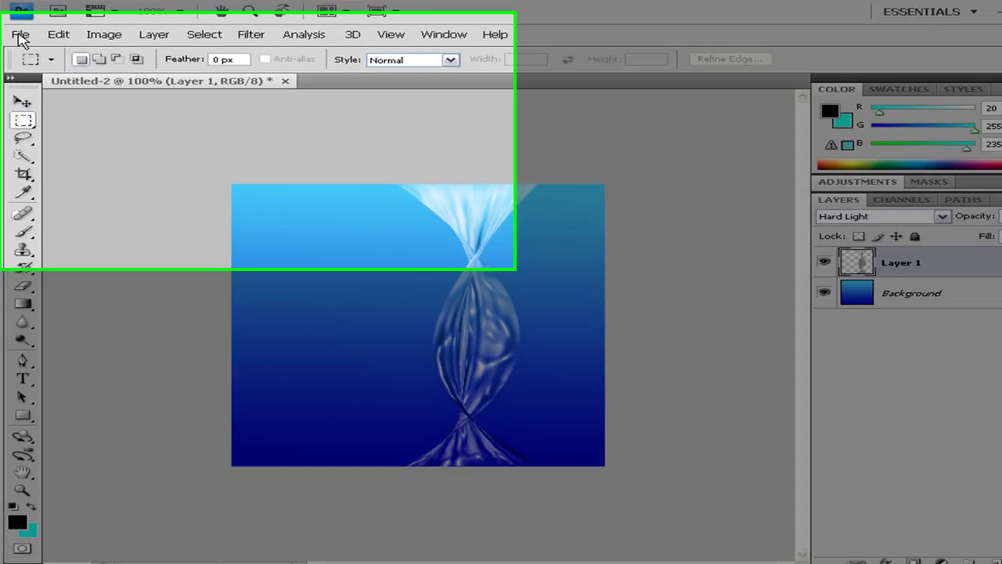
Step: Create a 7 x 7 inch, 72 ppi document named 'Water' with a white background
{"action": "left_click", "coordinate": [19, 33]}
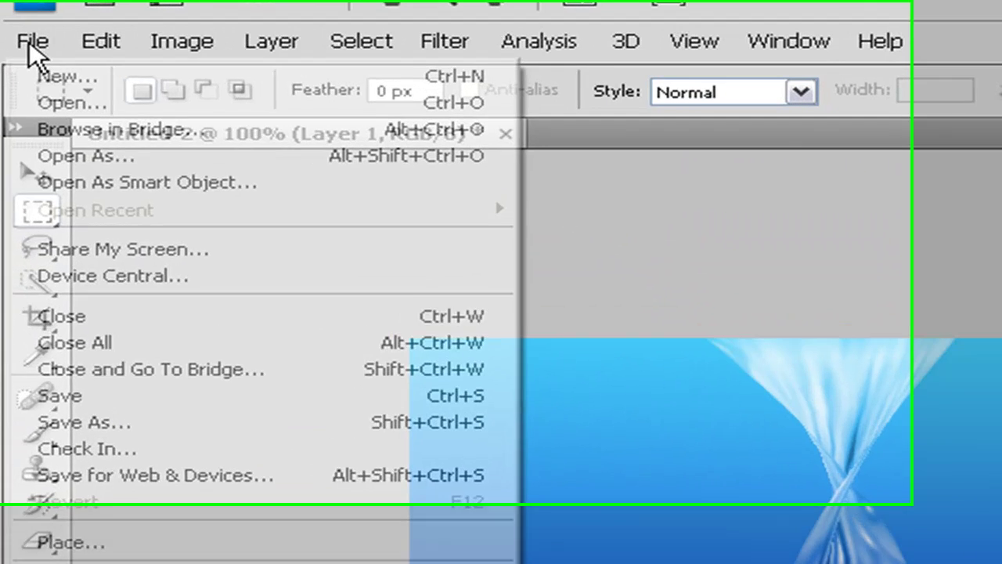
{"action": "left_click", "coordinate": [49, 82]}
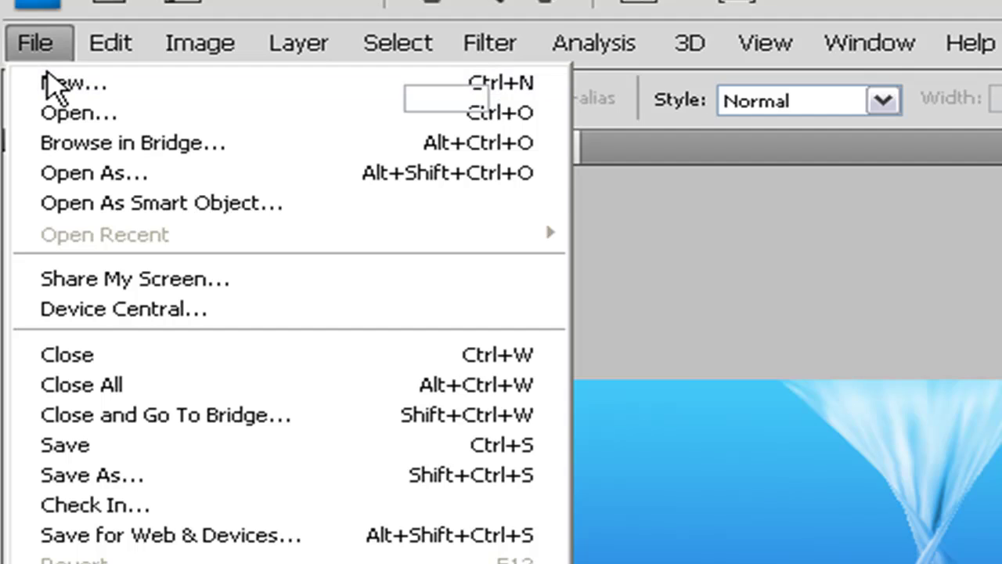
{"action": "type", "text": "Water"}
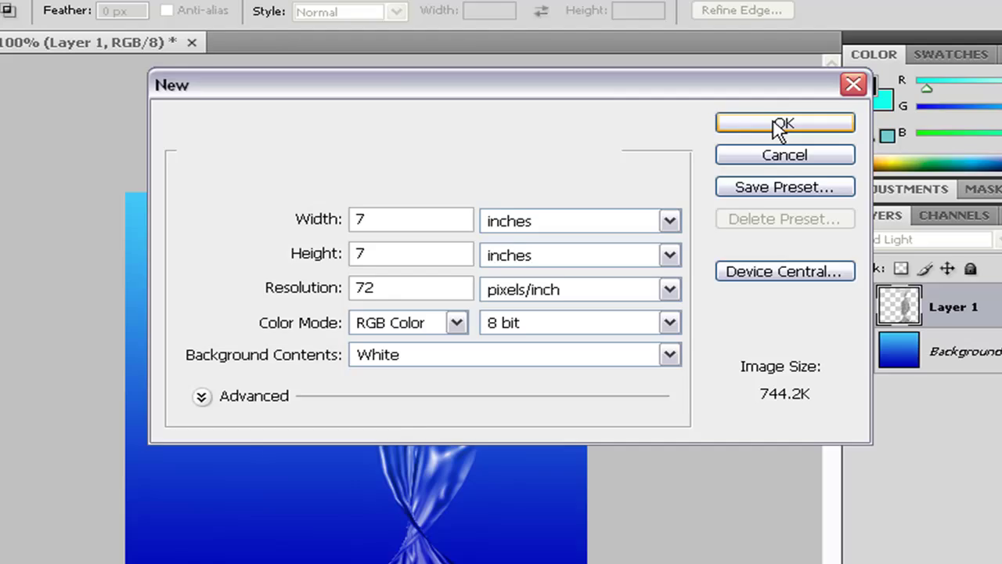
{"action": "left_click", "coordinate": [816, 122]}
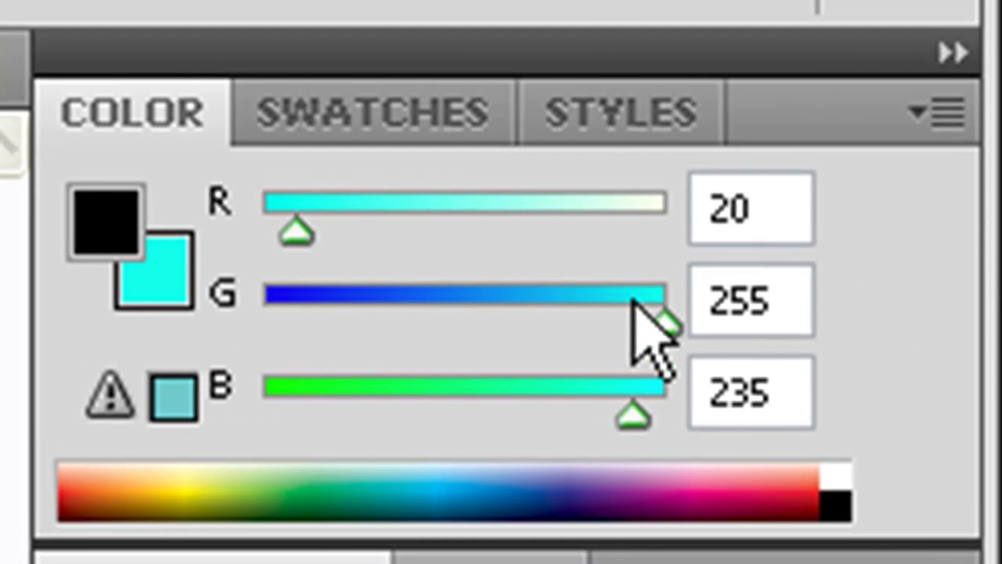
Step: Set cyan (green 214) and dark blue colours, then drag a linear gradient from canvas bottom to top
{"action": "left_click_drag", "start_coordinate": [642, 324], "coordinate": [601, 320]}
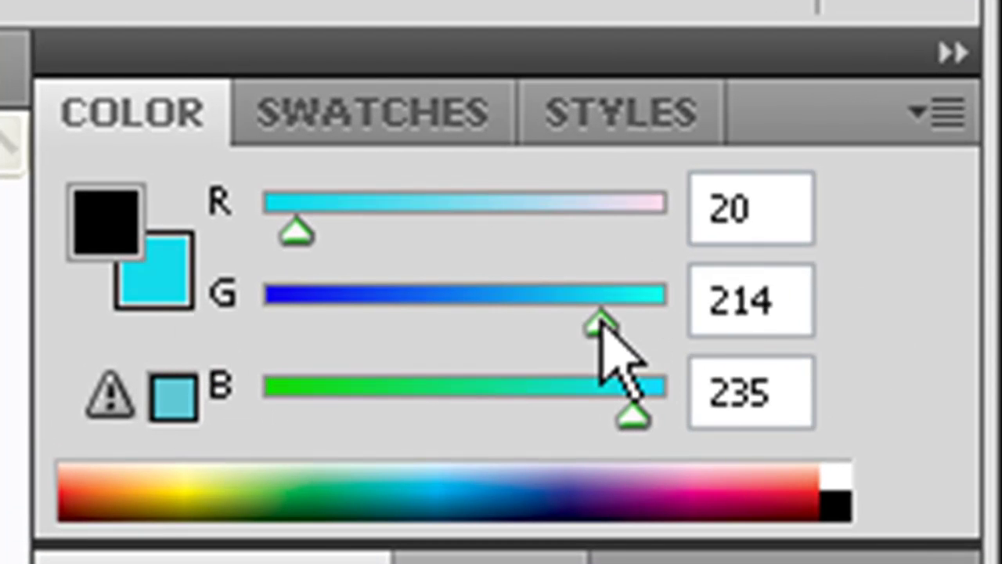
{"action": "left_click", "coordinate": [112, 249]}
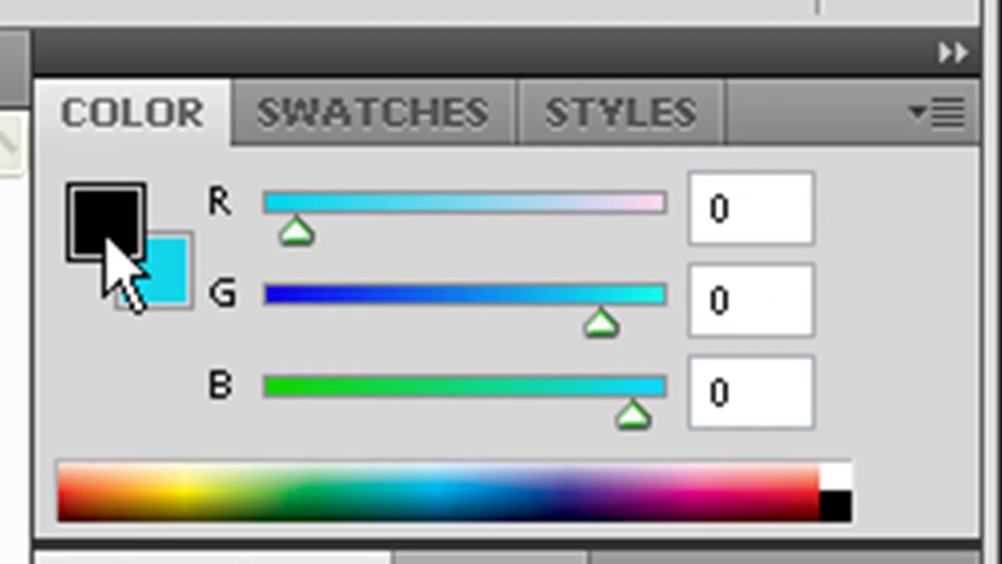
{"action": "left_click_drag", "start_coordinate": [295, 400], "coordinate": [529, 409]}
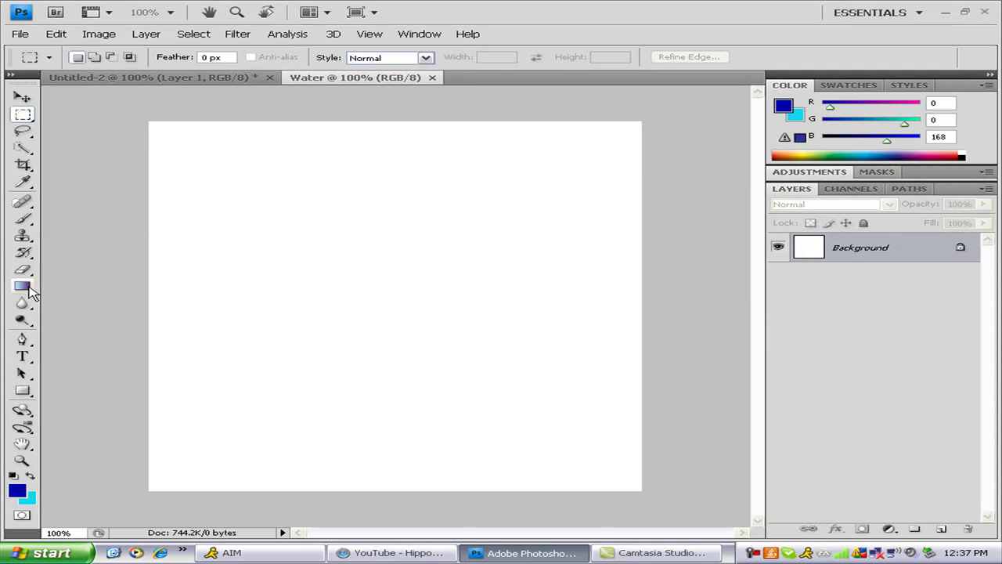
{"action": "left_click", "coordinate": [23, 286]}
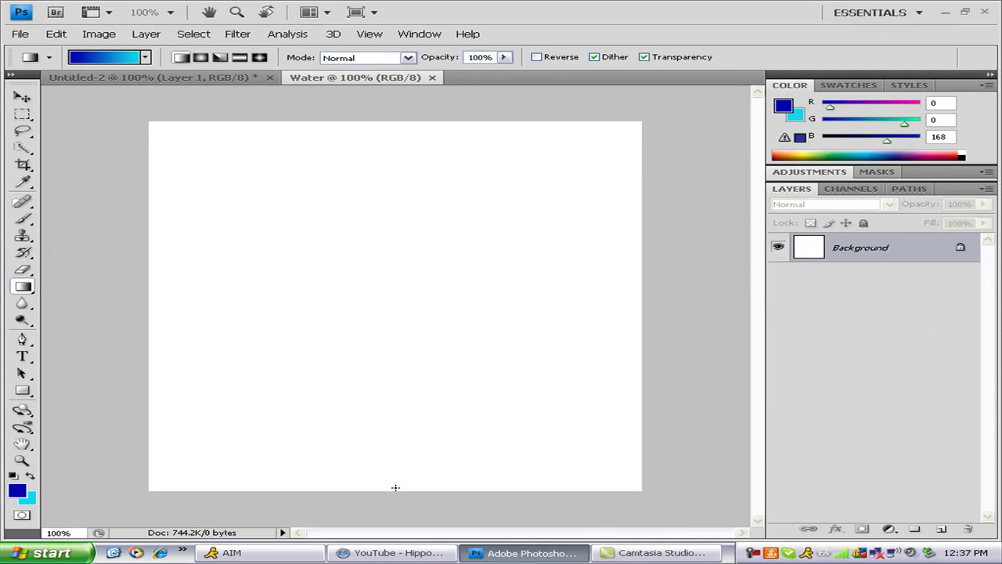
{"action": "left_click_drag", "start_coordinate": [392, 490], "coordinate": [397, 91]}
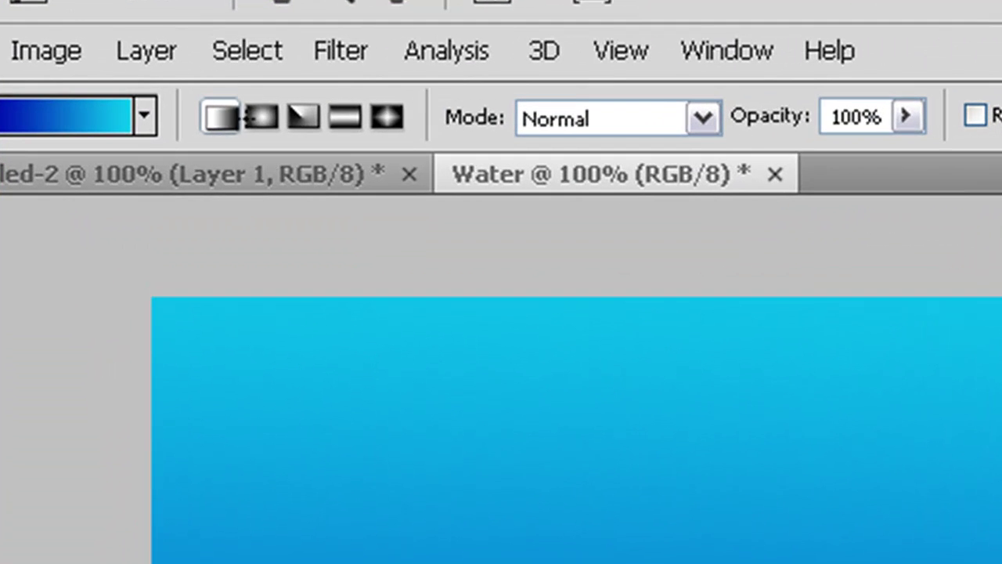
Step: Use Layer > New > Layer to add an empty layer called 'water'
{"action": "left_click", "coordinate": [127, 63]}
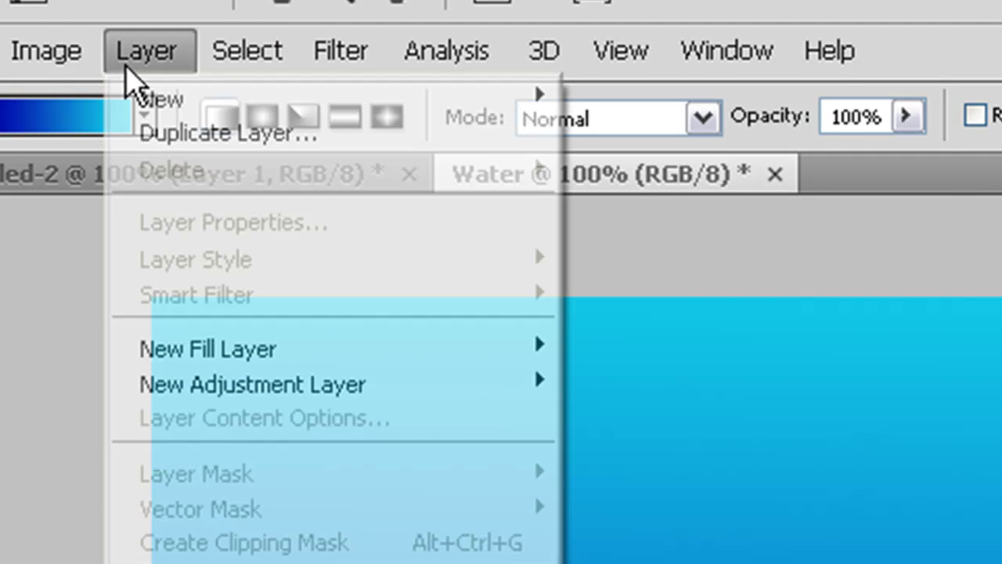
{"action": "mouse_move", "coordinate": [212, 105]}
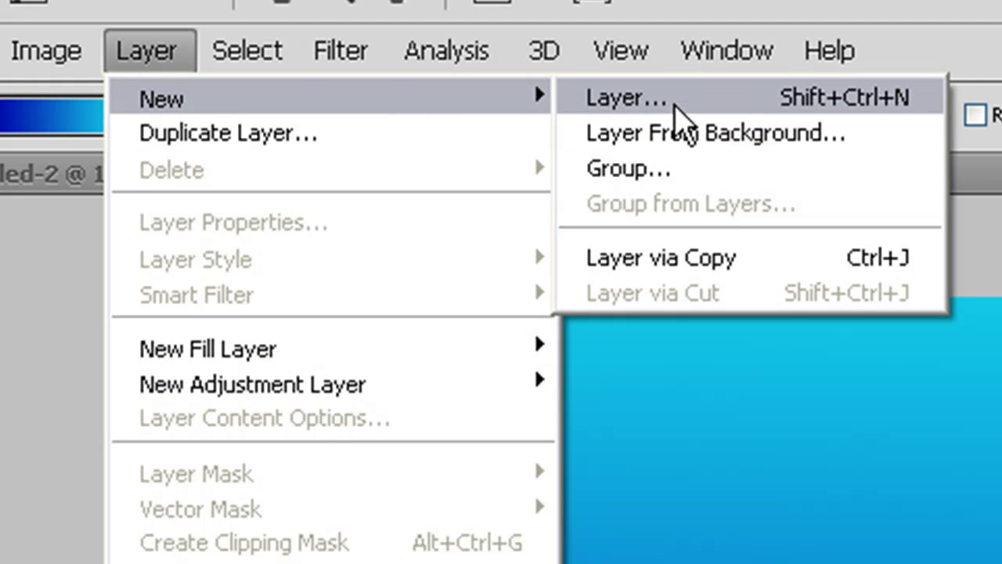
{"action": "left_click", "coordinate": [673, 106]}
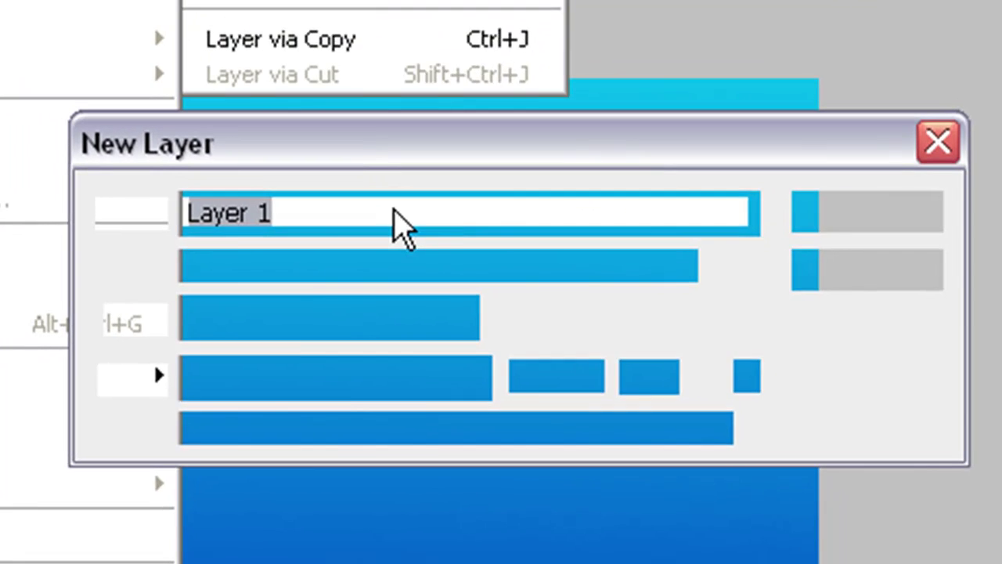
{"action": "type", "text": "water"}
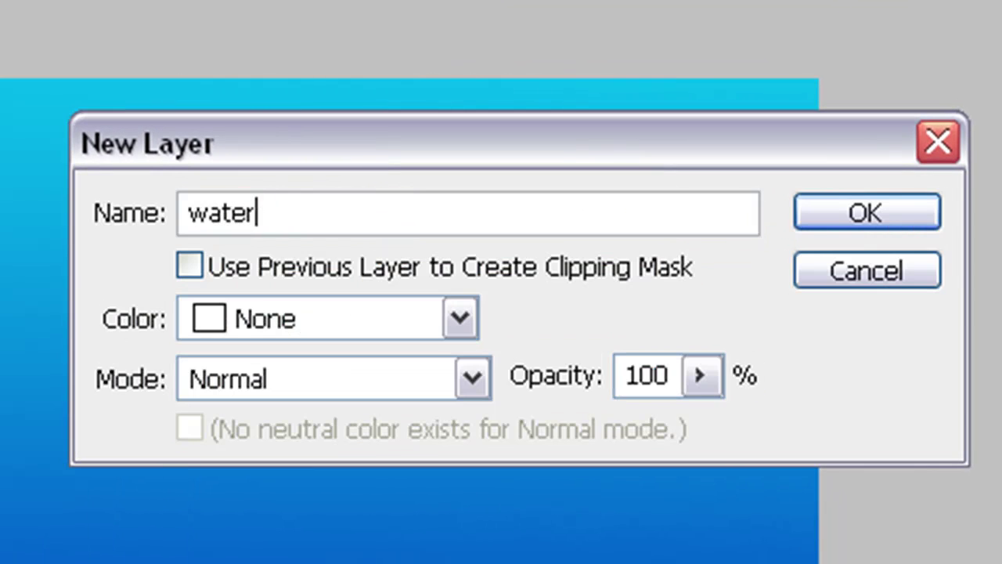
{"action": "left_click", "coordinate": [890, 222]}
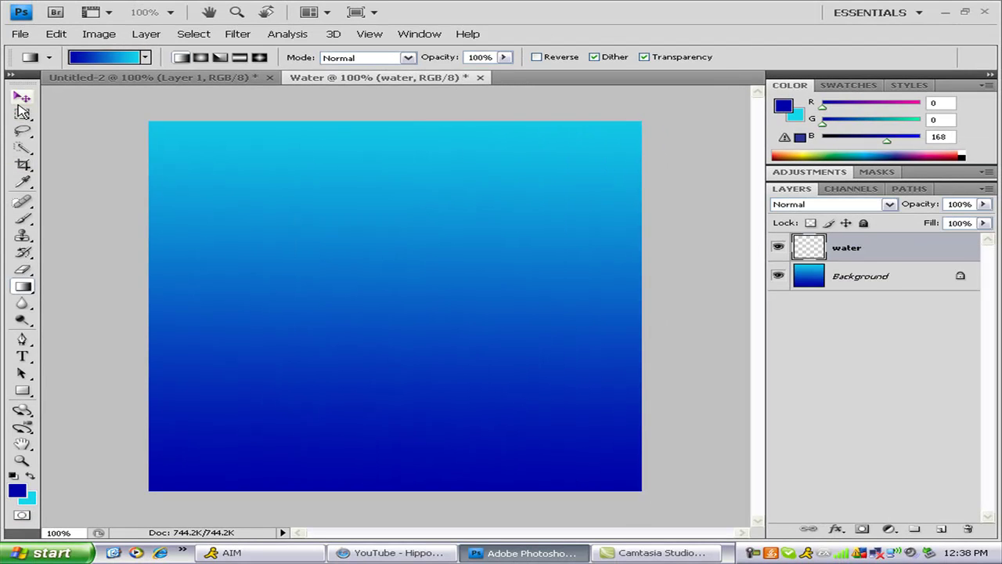
Step: Marquee-select a tall central rectangle and fill it with 50% Gray via Shift+F5
{"action": "left_click", "coordinate": [22, 115]}
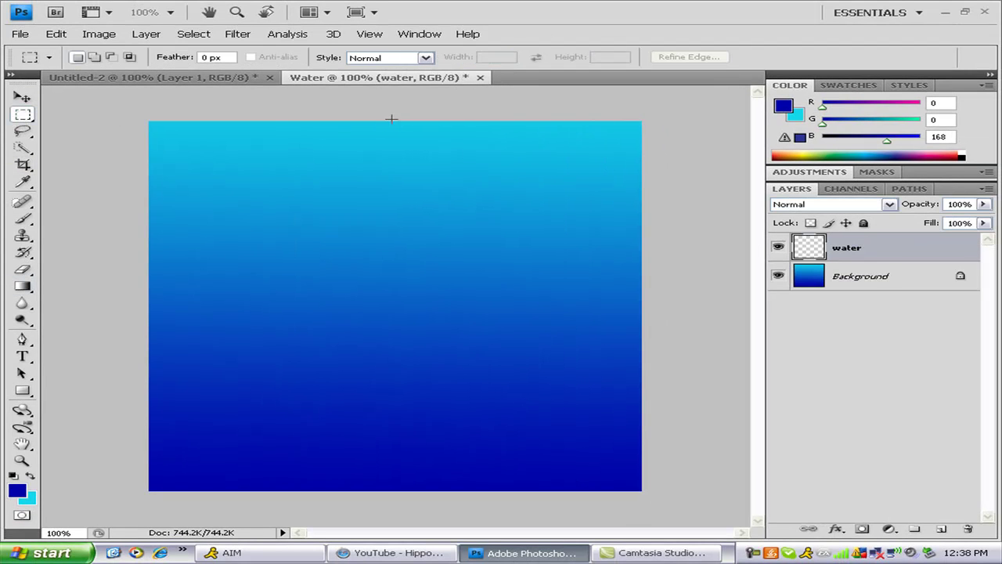
{"action": "left_click_drag", "start_coordinate": [261, 119], "coordinate": [618, 494]}
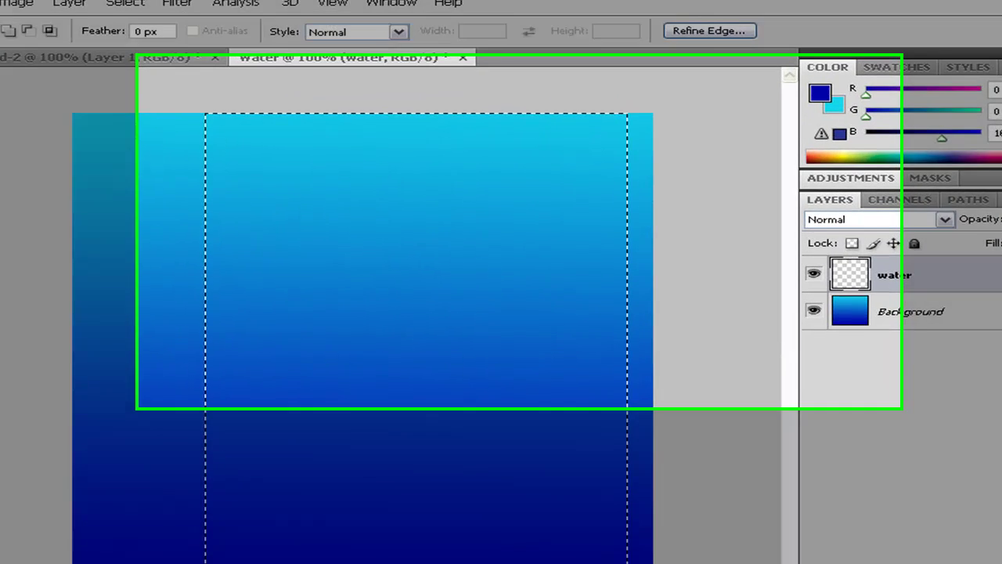
{"action": "key", "text": "shift+F5"}
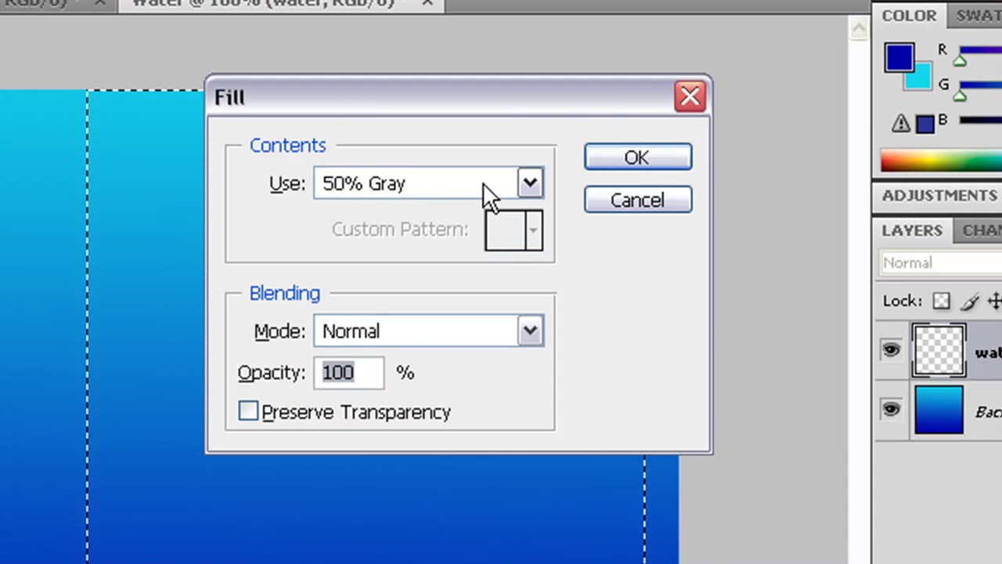
{"action": "left_click", "coordinate": [629, 161]}
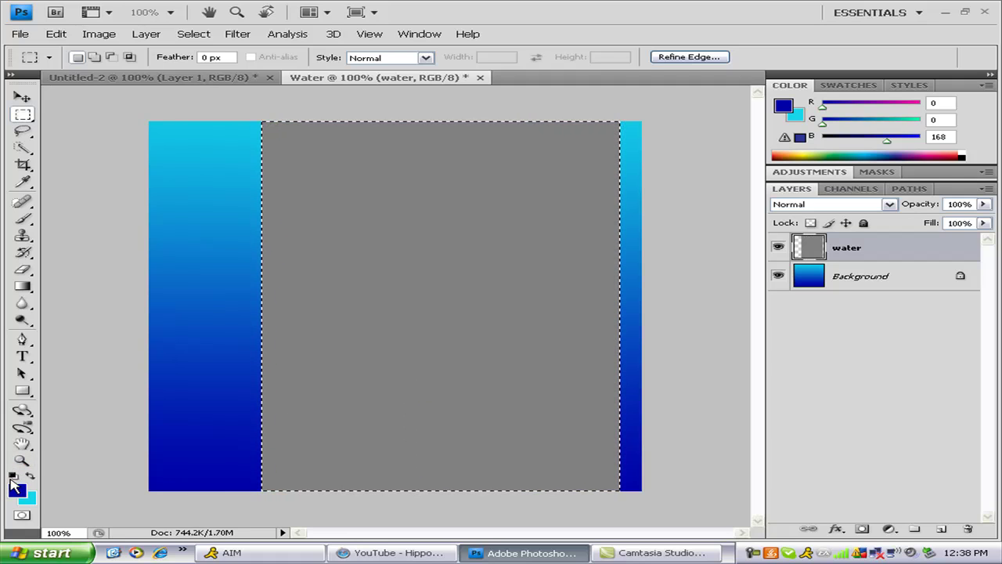
Step: Reset colours to black and white and apply Fibers with Variance 16 and Strength 5
{"action": "left_click", "coordinate": [13, 475]}
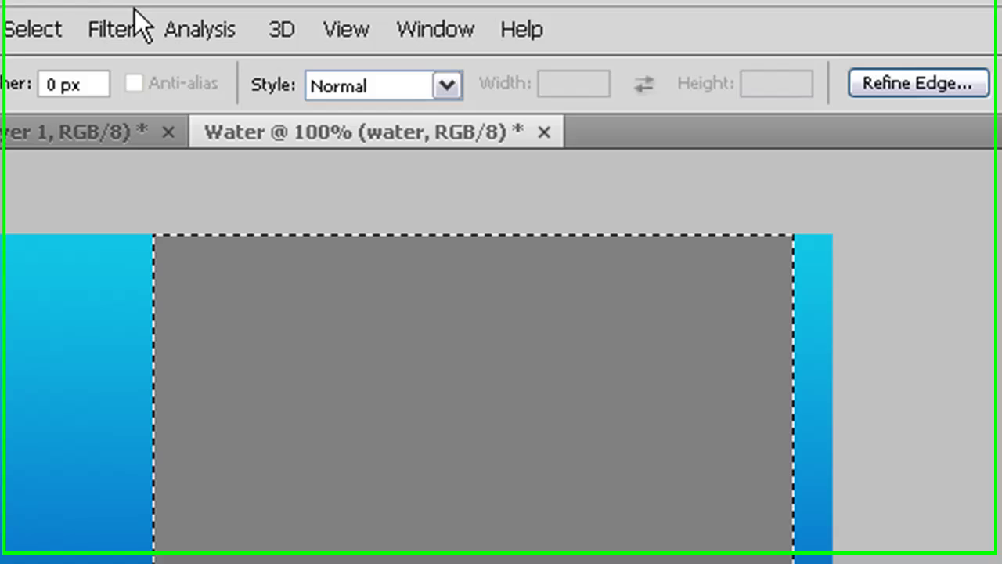
{"action": "left_click", "coordinate": [116, 29]}
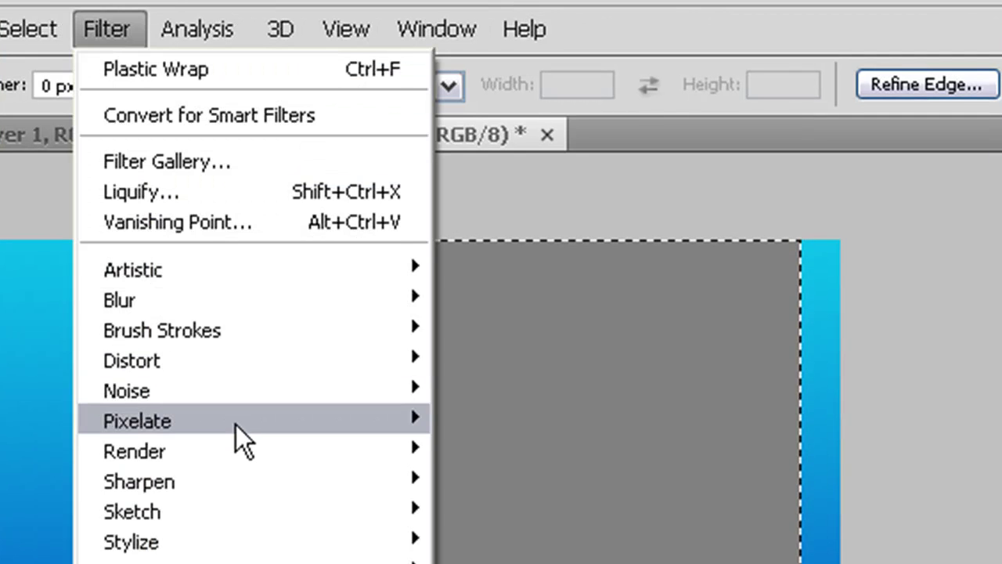
{"action": "mouse_move", "coordinate": [236, 455]}
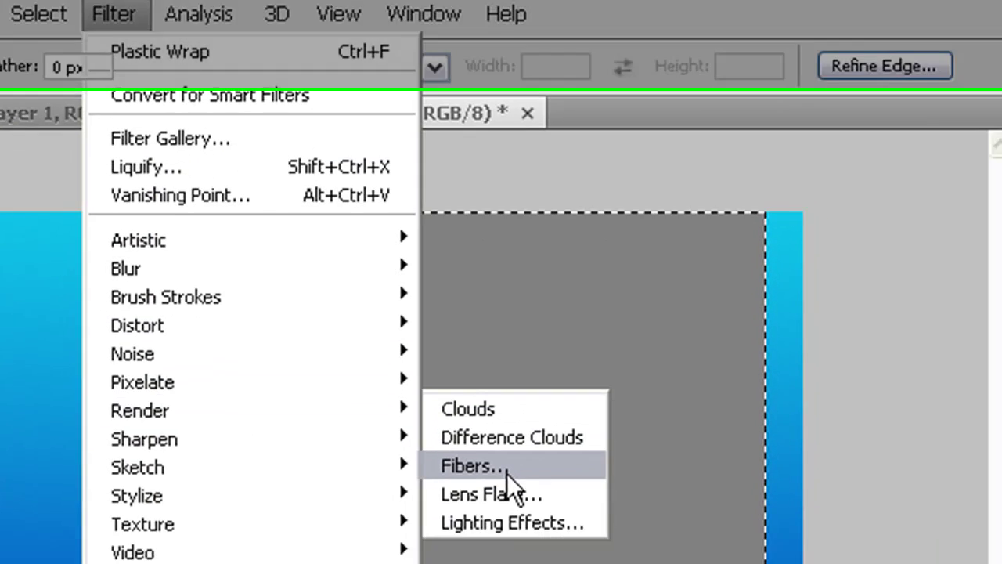
{"action": "left_click", "coordinate": [526, 506]}
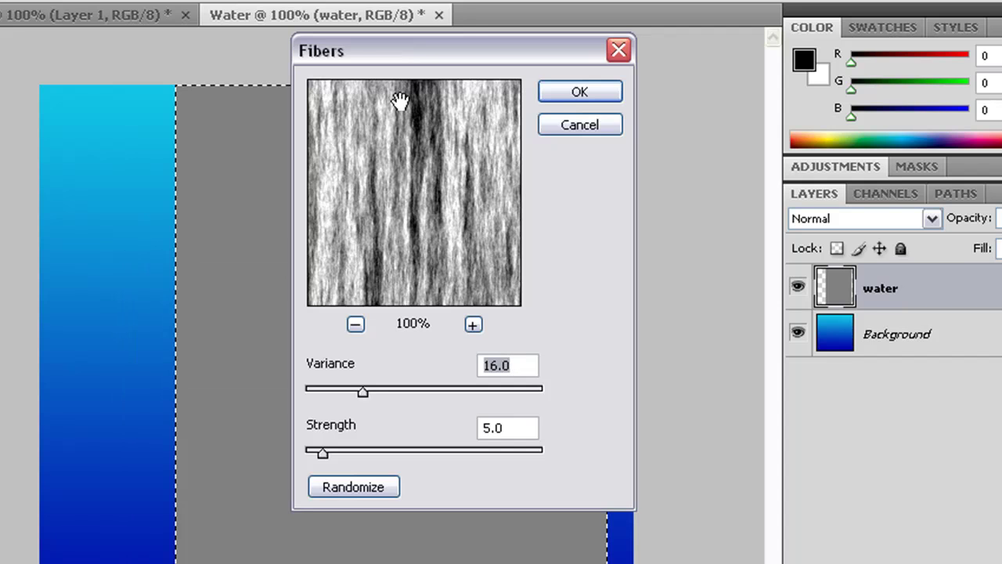
{"action": "left_click", "coordinate": [549, 94]}
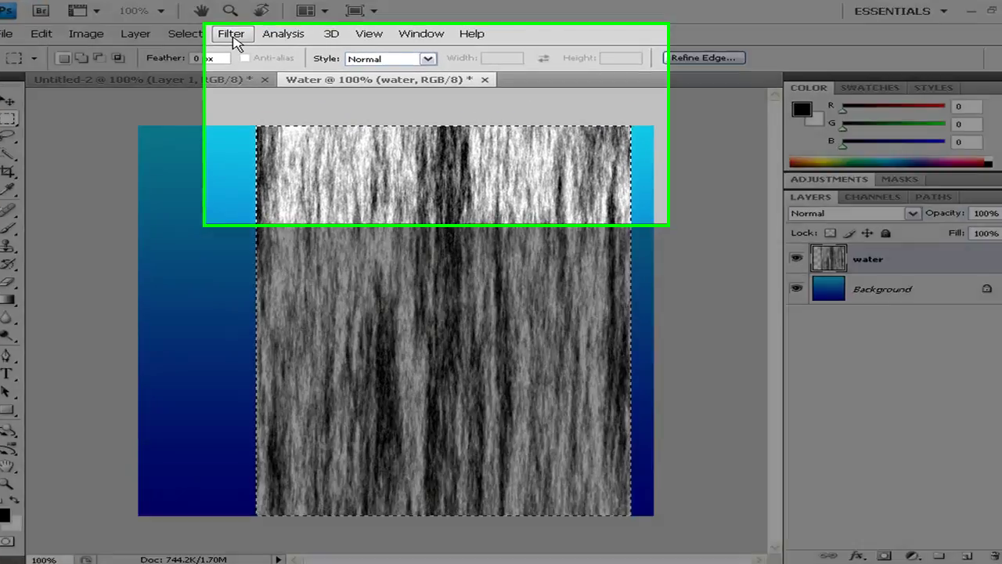
Step: Apply a Gaussian Blur with a 3.0-pixel radius to the fiber band
{"action": "left_click", "coordinate": [237, 35]}
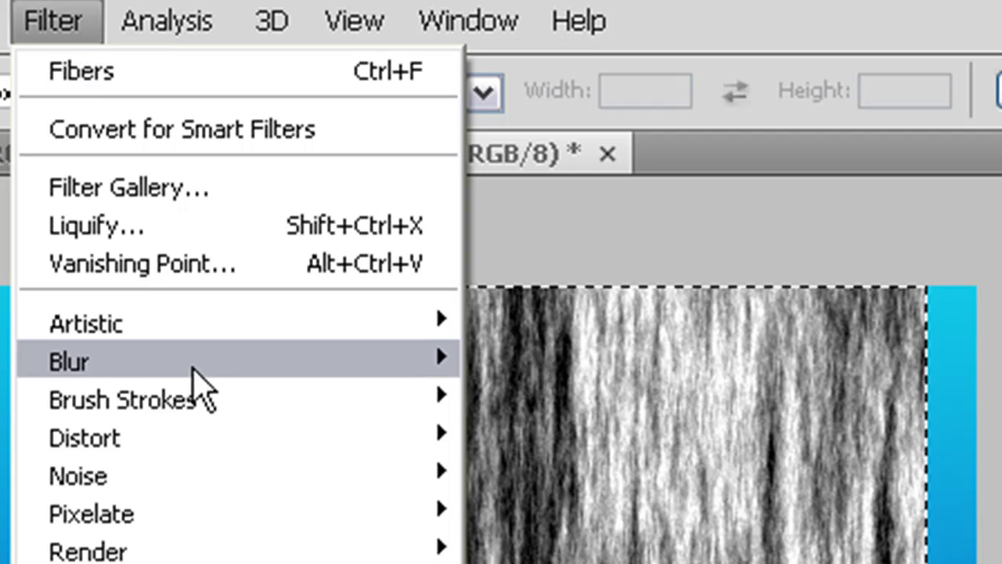
{"action": "mouse_move", "coordinate": [201, 369]}
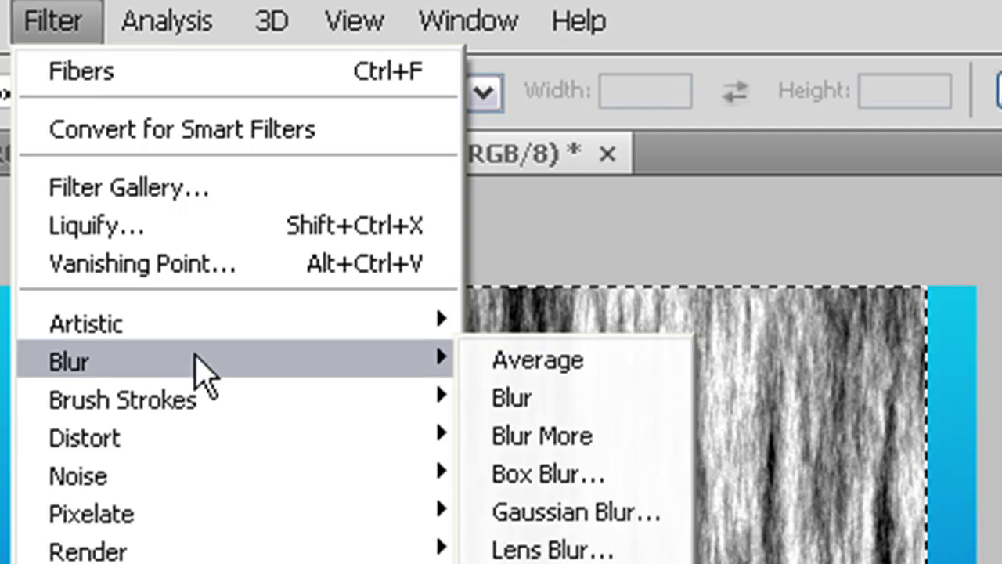
{"action": "left_click", "coordinate": [547, 527]}
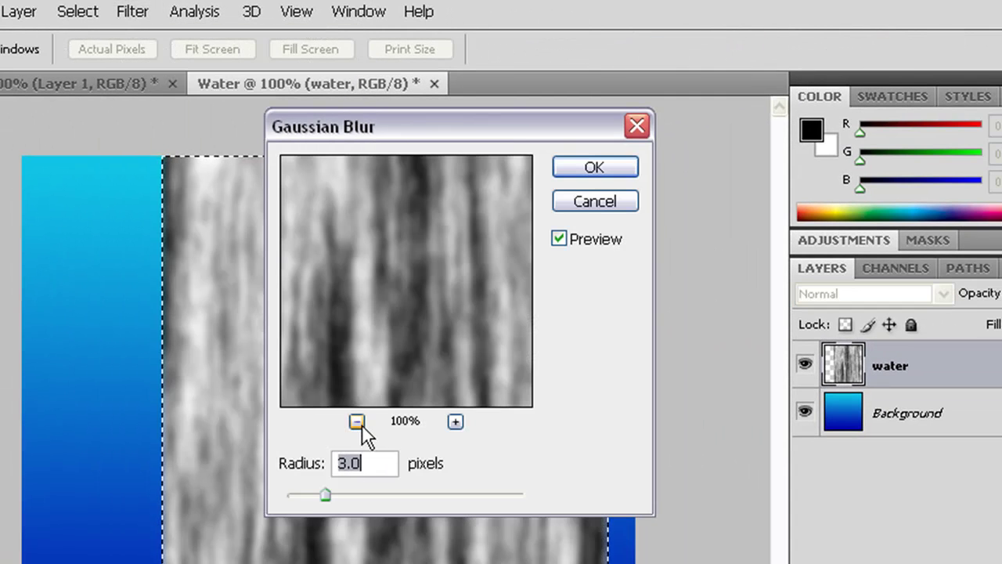
{"action": "left_click", "coordinate": [357, 462]}
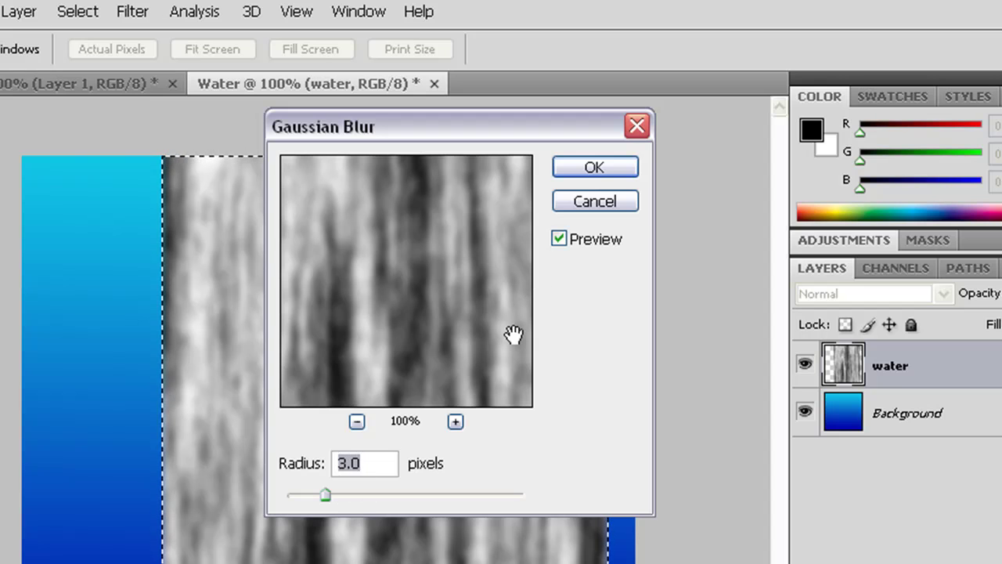
{"action": "left_click", "coordinate": [595, 174]}
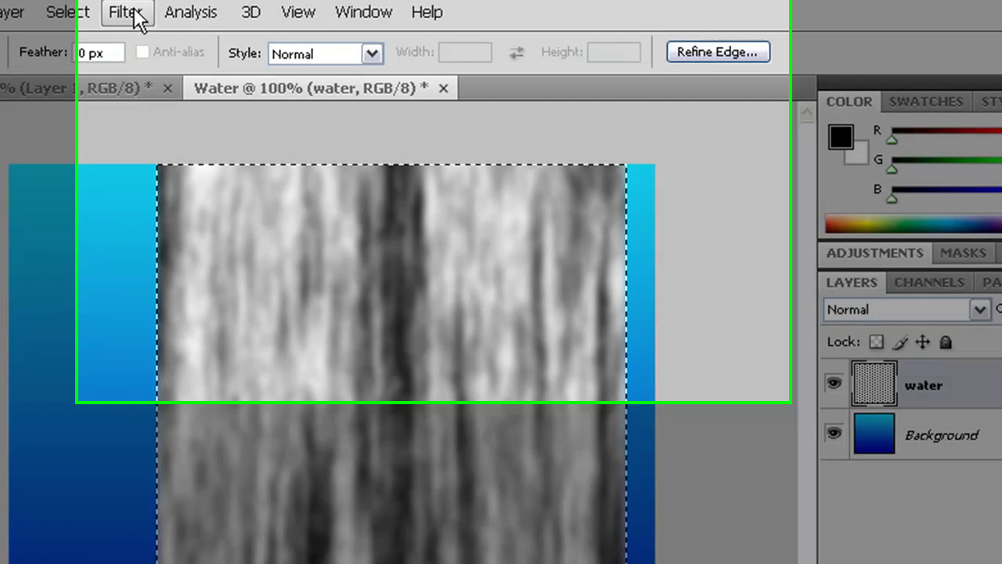
{"action": "left_click", "coordinate": [142, 9]}
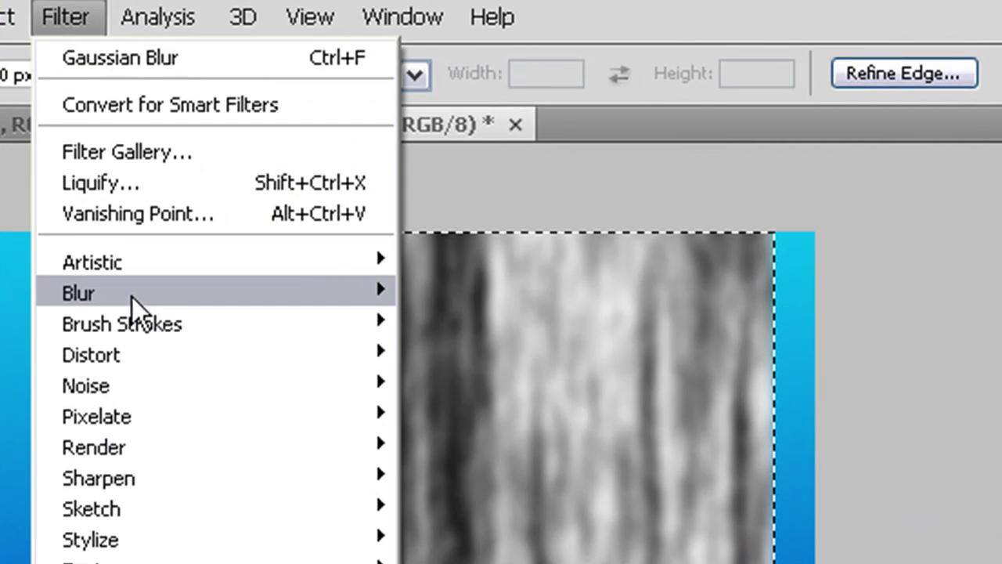
Step: Apply a Motion Blur at -90° angle with a 134-pixel distance
{"action": "mouse_move", "coordinate": [137, 280]}
{"action": "left_click", "coordinate": [466, 476]}
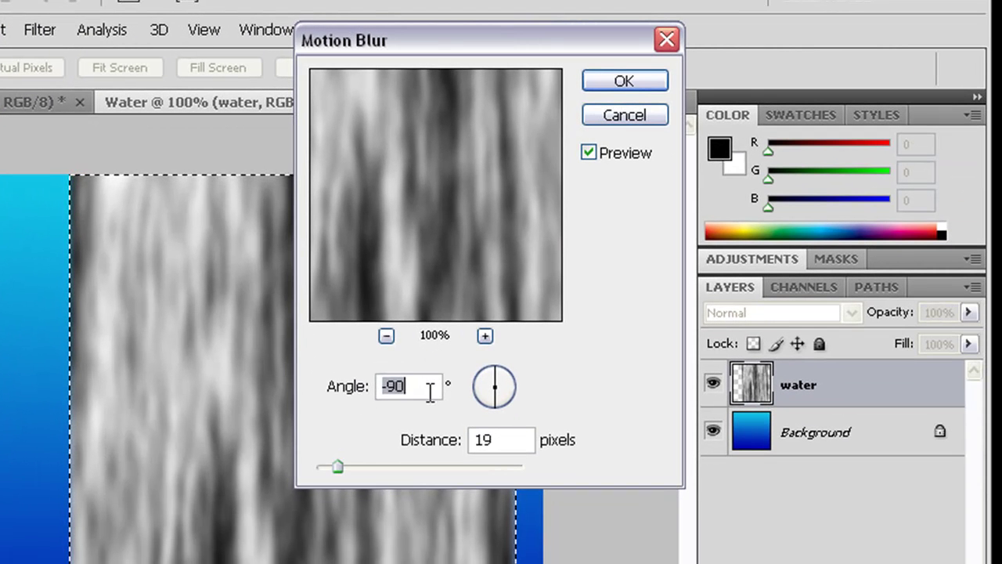
{"action": "left_click_drag", "start_coordinate": [338, 466], "coordinate": [358, 468]}
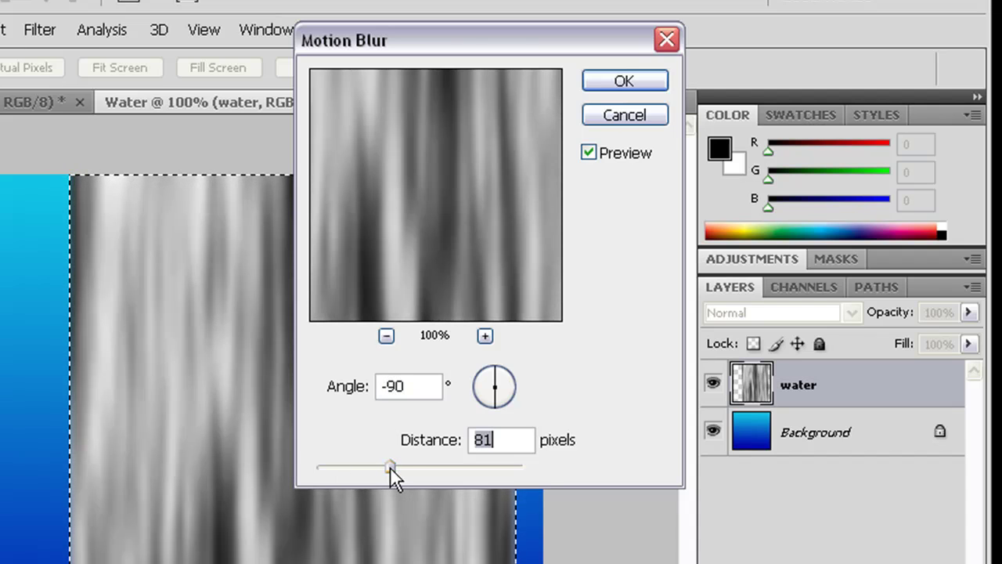
{"action": "mouse_move", "coordinate": [409, 468]}
{"action": "left_mouse_down"}
{"action": "mouse_move", "coordinate": [418, 468]}
{"action": "mouse_move", "coordinate": [401, 468]}
{"action": "mouse_move", "coordinate": [414, 468]}
{"action": "left_mouse_up"}
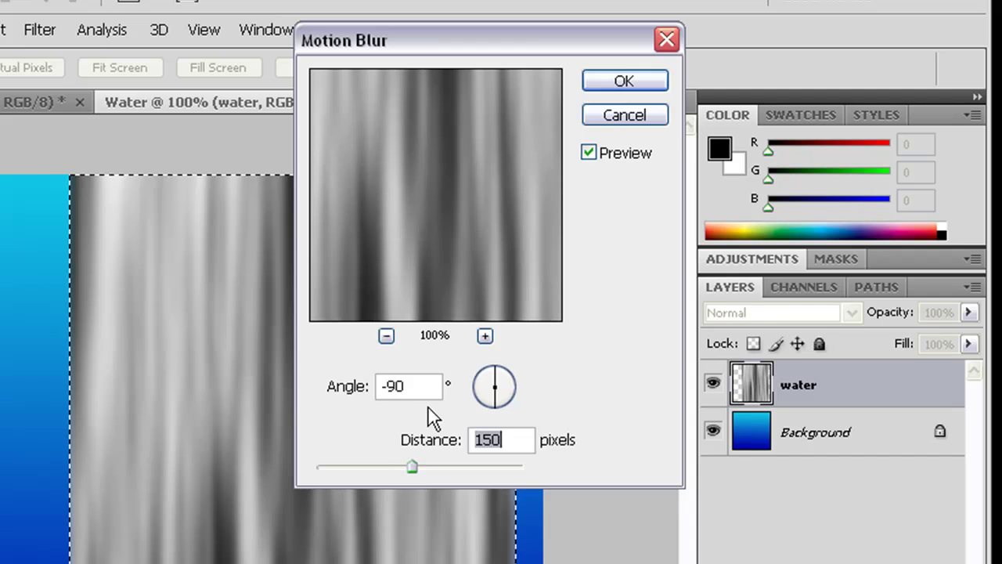
{"action": "left_click", "coordinate": [413, 466]}
{"action": "key", "text": "BackSpace"}
{"action": "key", "text": "BackSpace"}
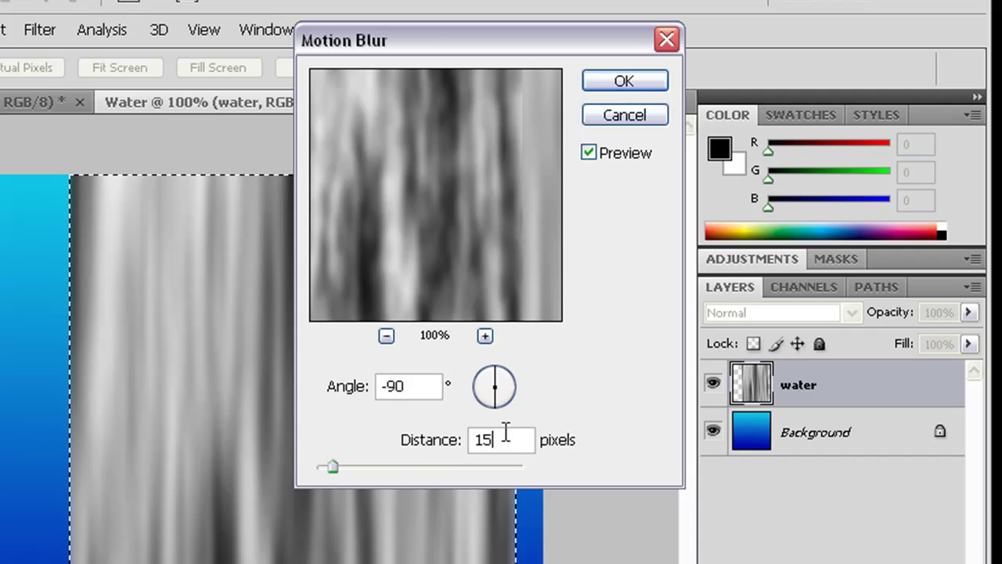
{"action": "type", "text": "34"}
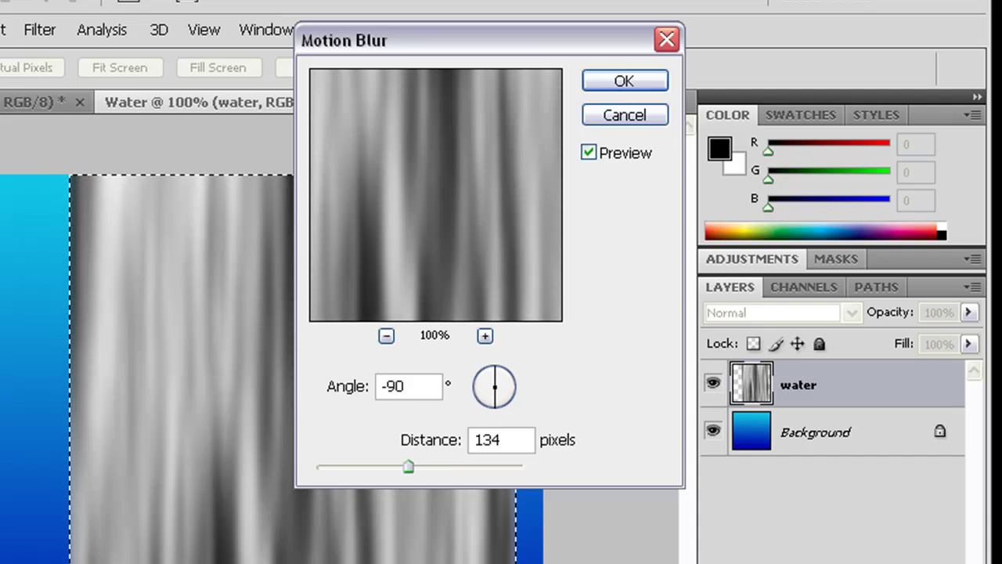
{"action": "key", "text": "Return"}
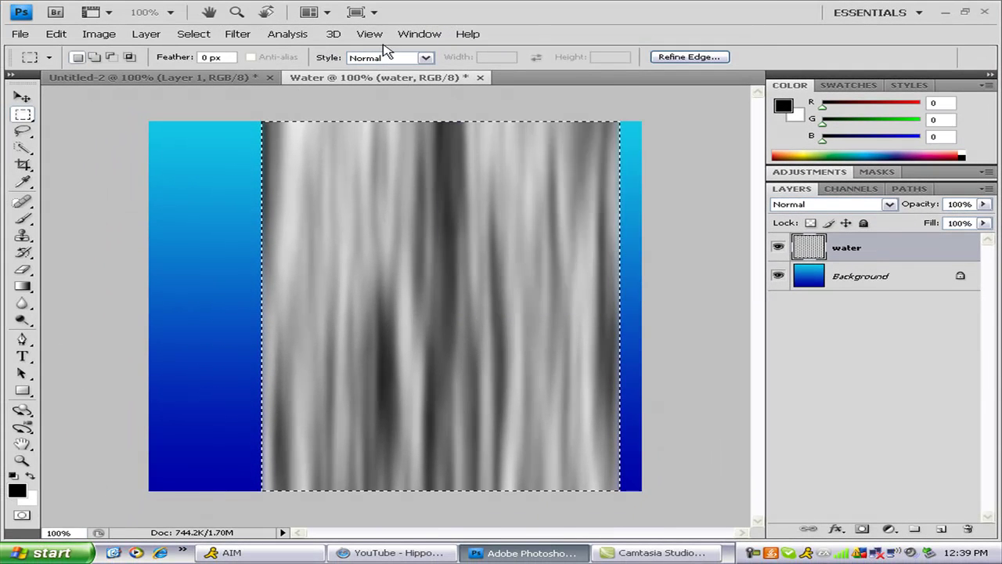
Step: Apply Plastic Wrap with Highlight Strength 20, Detail 2 and Smoothness 14
{"action": "left_click", "coordinate": [238, 33]}
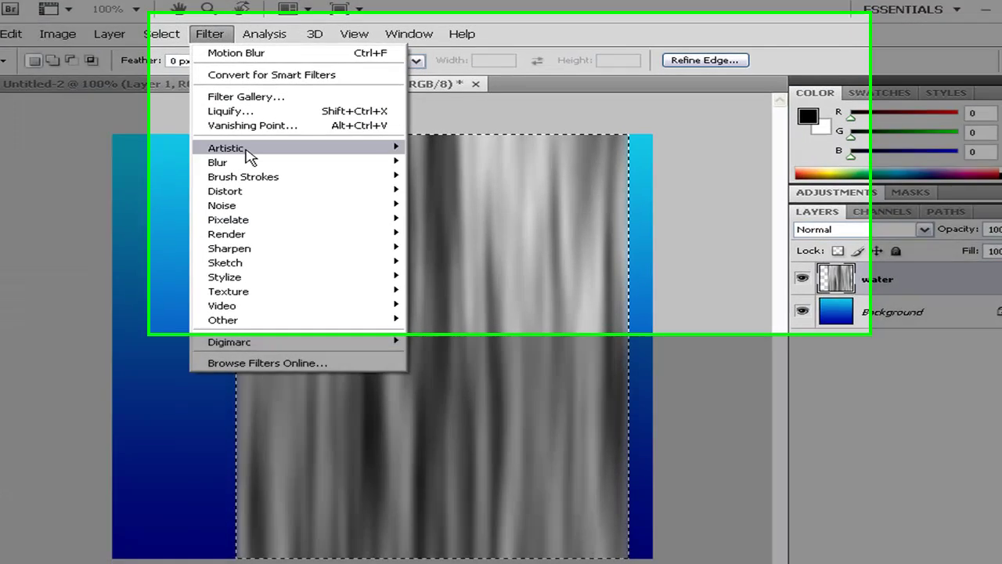
{"action": "mouse_move", "coordinate": [249, 156]}
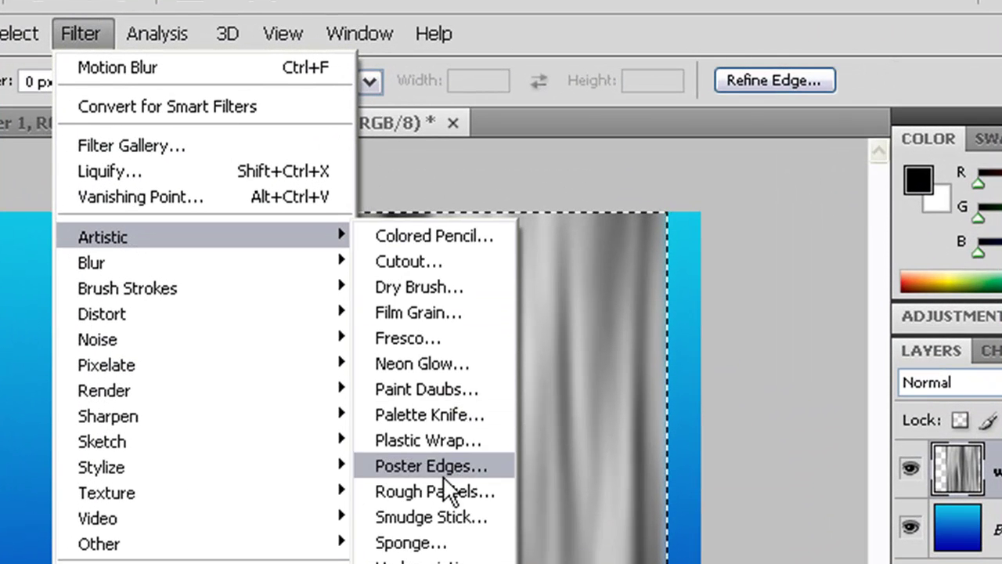
{"action": "left_click", "coordinate": [459, 441]}
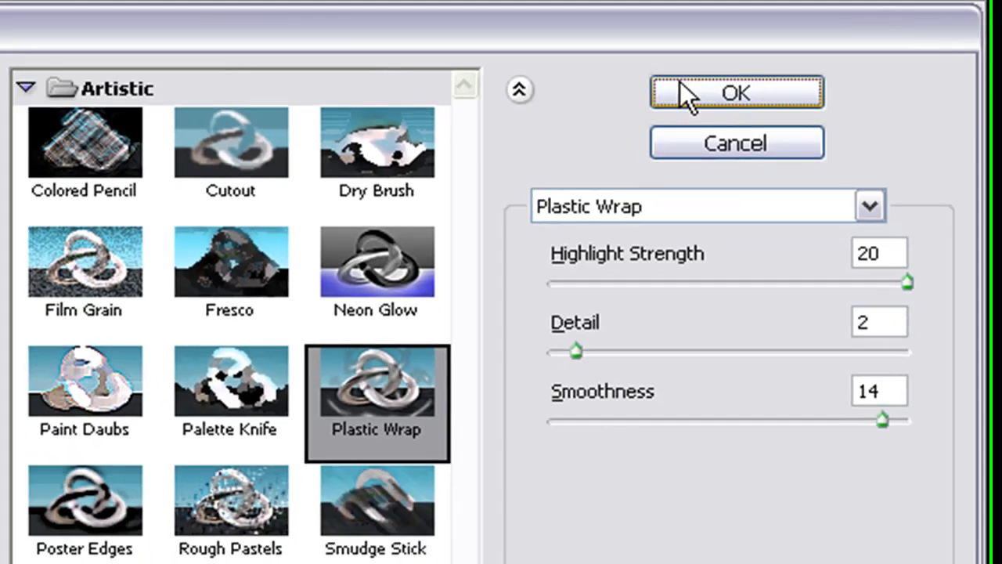
{"action": "left_click", "coordinate": [650, 110]}
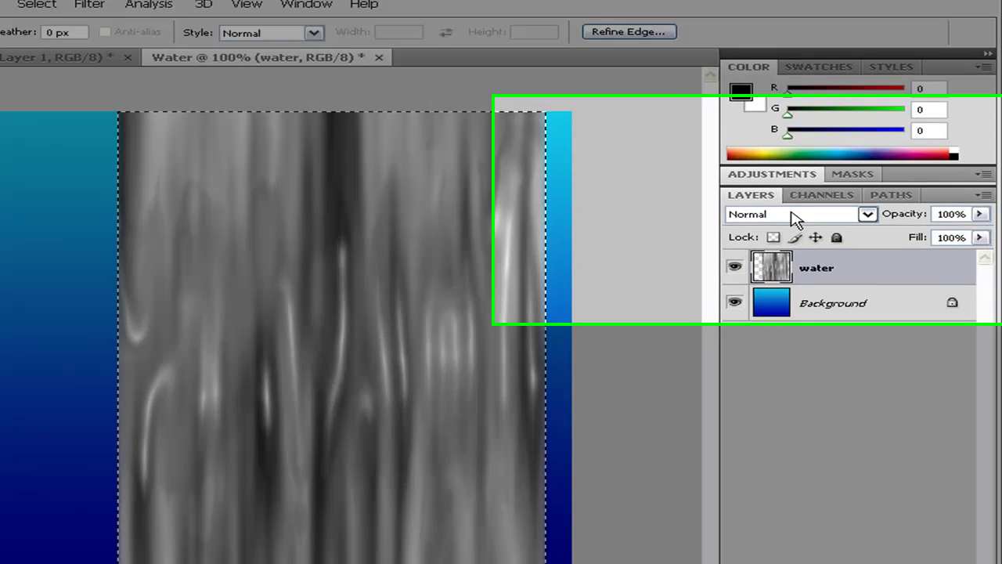
Step: Change the water layer's blend mode to Hard Light
{"action": "left_click", "coordinate": [831, 205]}
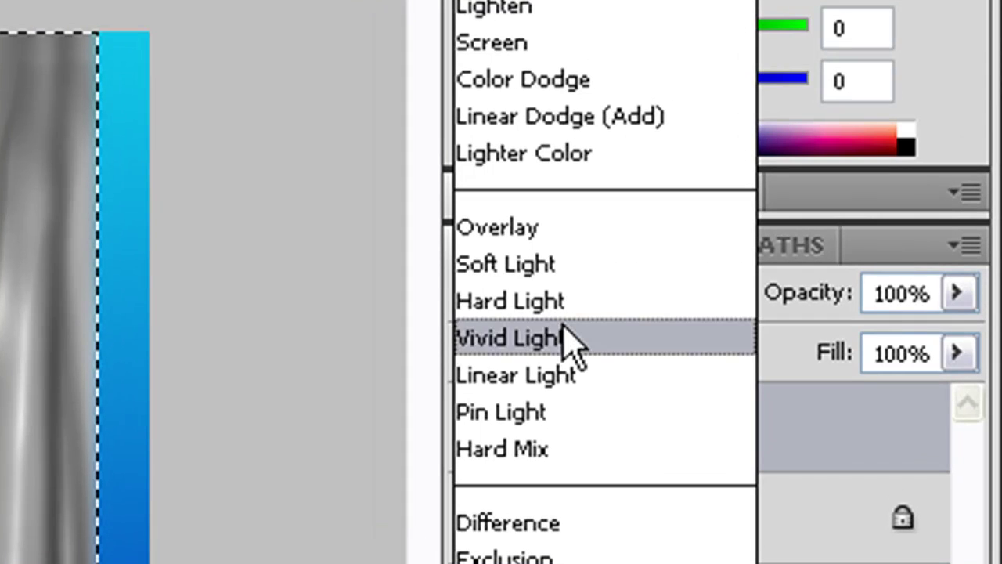
{"action": "left_click", "coordinate": [563, 300]}
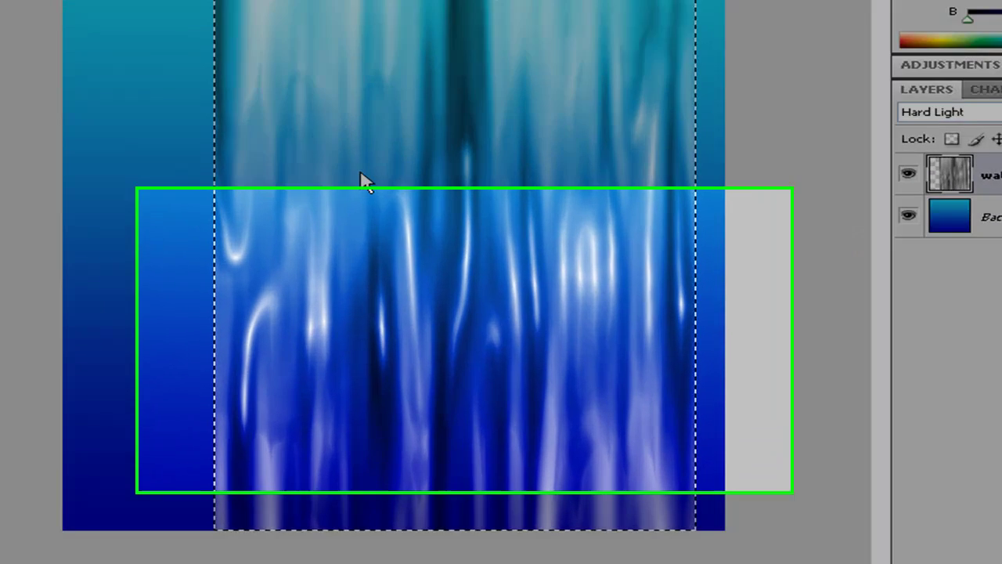
Step: Start Free Transform on the water band, then switch it to Warp
{"action": "right_click", "coordinate": [375, 249]}
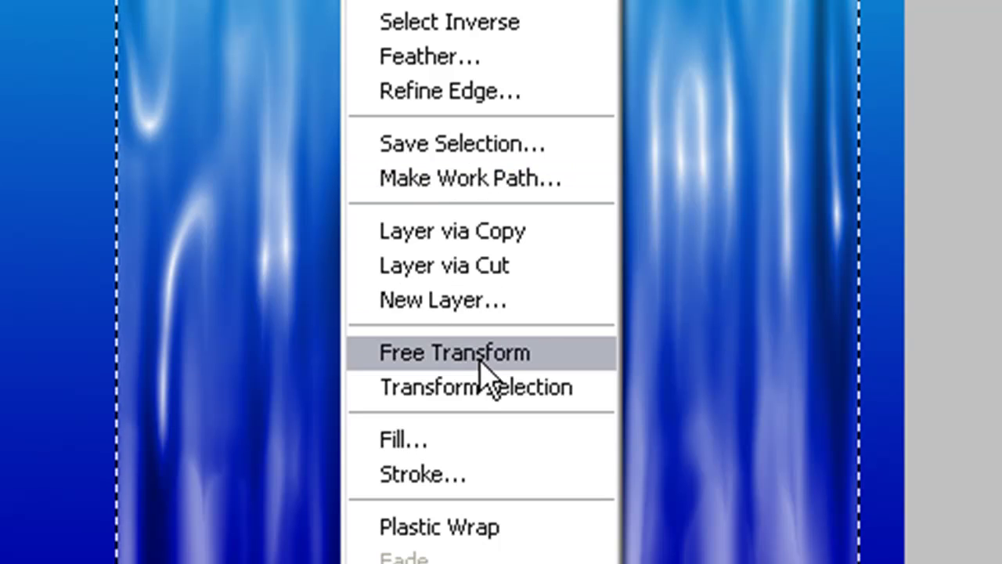
{"action": "left_click", "coordinate": [485, 371]}
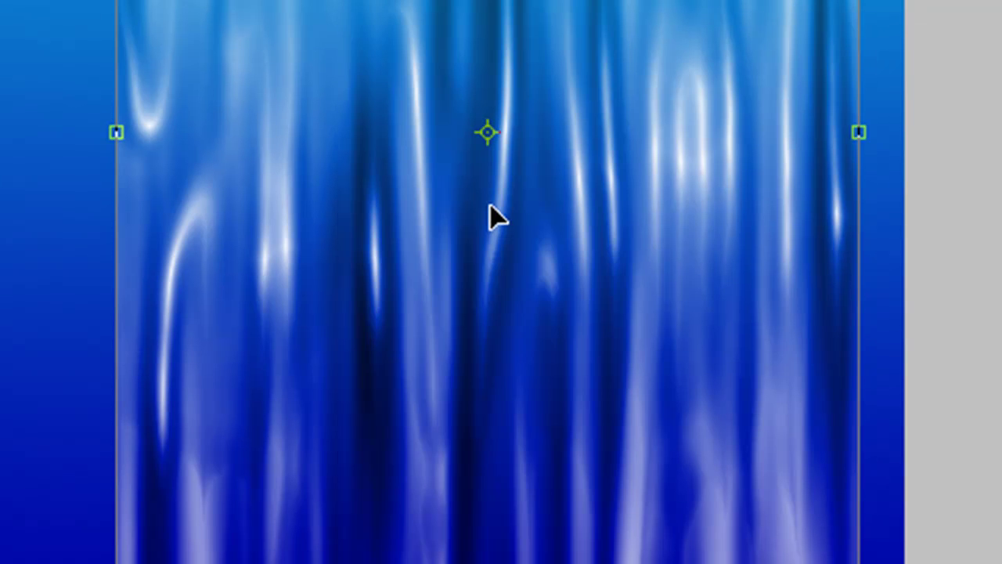
{"action": "right_click", "coordinate": [492, 210]}
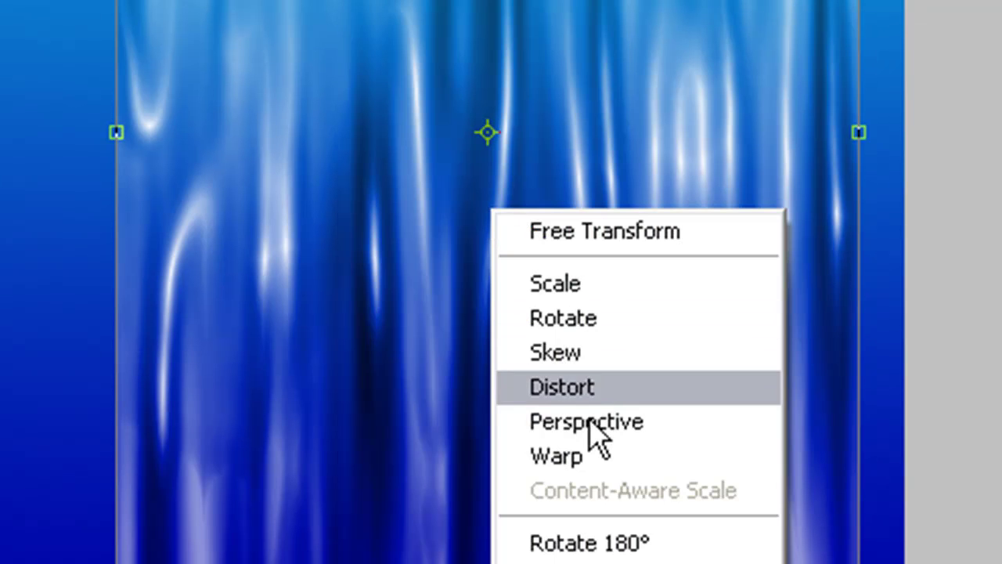
{"action": "left_click", "coordinate": [590, 460]}
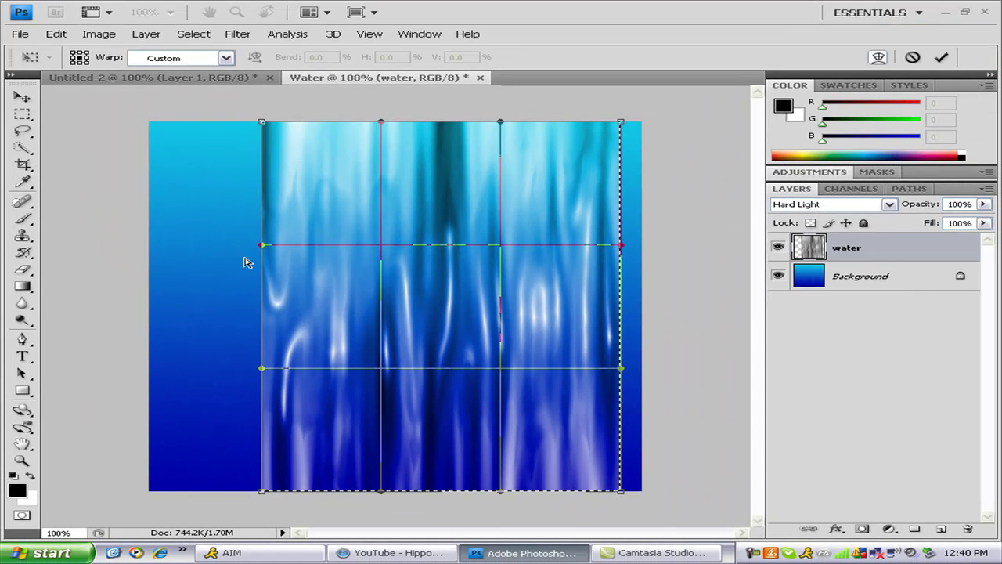
Step: Warp the water's sides inward into a narrow pinched neck with a twist
{"action": "left_click_drag", "start_coordinate": [241, 213], "coordinate": [252, 220]}
{"action": "left_click_drag", "start_coordinate": [427, 293], "coordinate": [574, 297]}
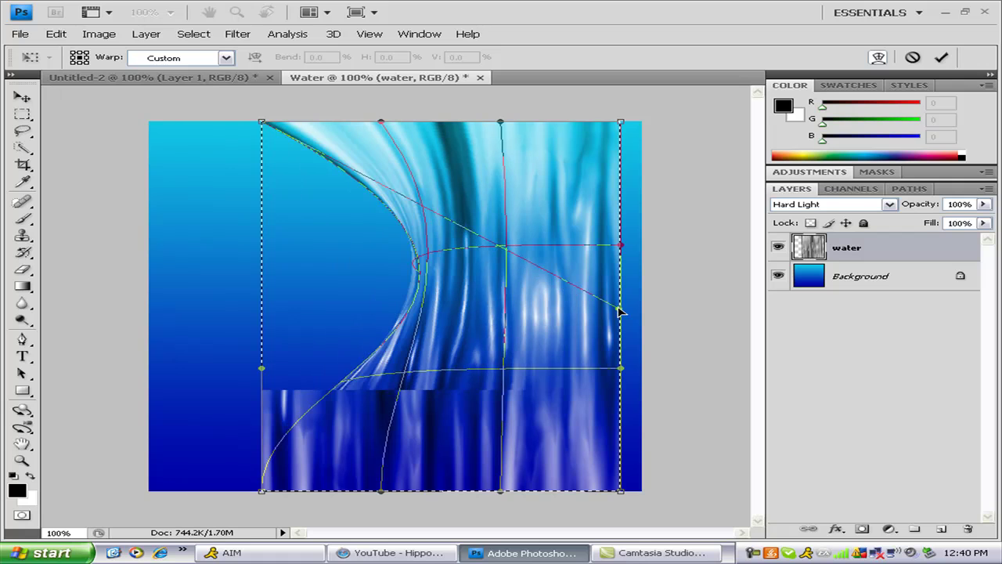
{"action": "left_click_drag", "start_coordinate": [629, 246], "coordinate": [287, 316]}
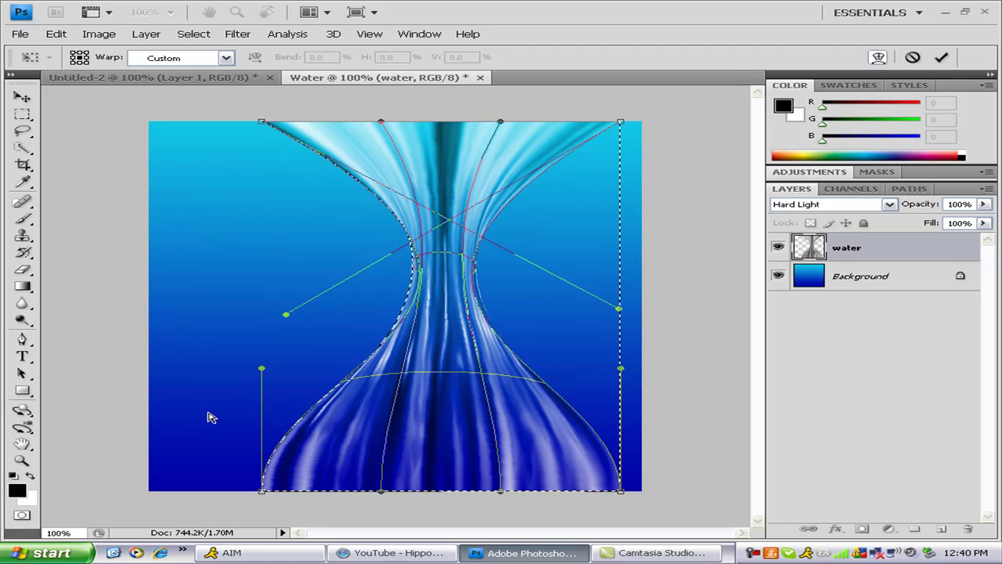
{"action": "left_click_drag", "start_coordinate": [286, 444], "coordinate": [316, 462]}
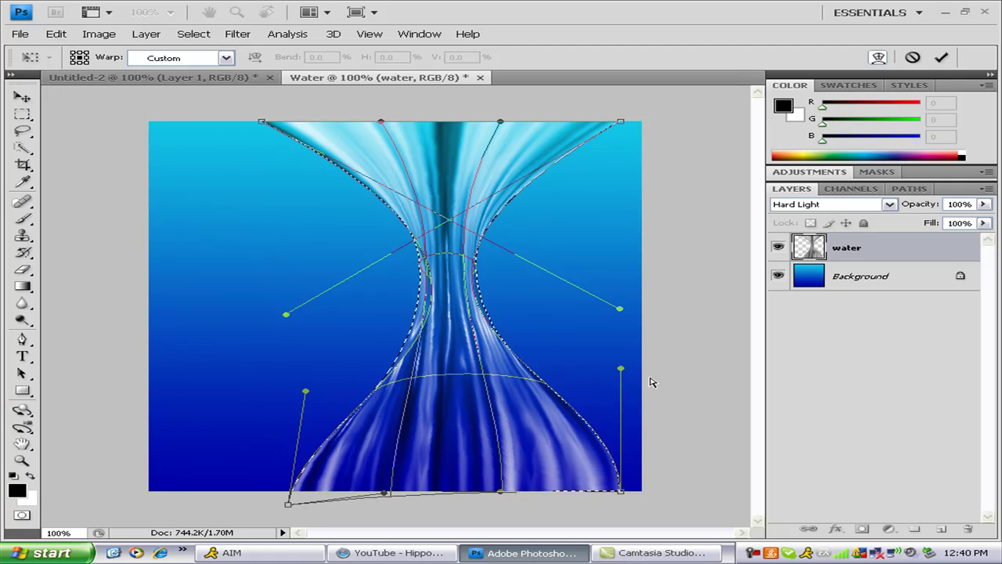
{"action": "left_click_drag", "start_coordinate": [619, 368], "coordinate": [543, 495]}
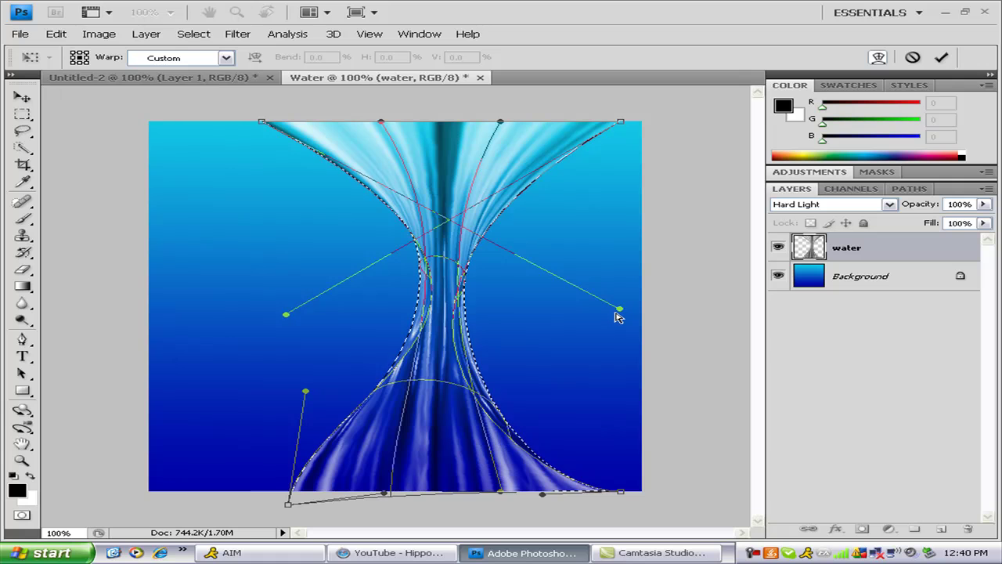
{"action": "left_click_drag", "start_coordinate": [618, 310], "coordinate": [725, 314]}
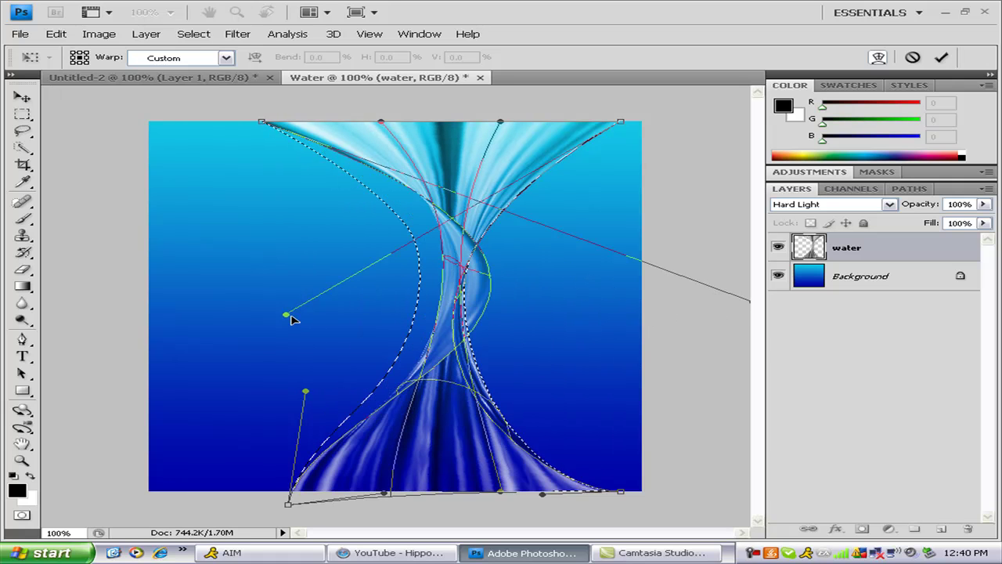
{"action": "left_click_drag", "start_coordinate": [290, 319], "coordinate": [143, 335]}
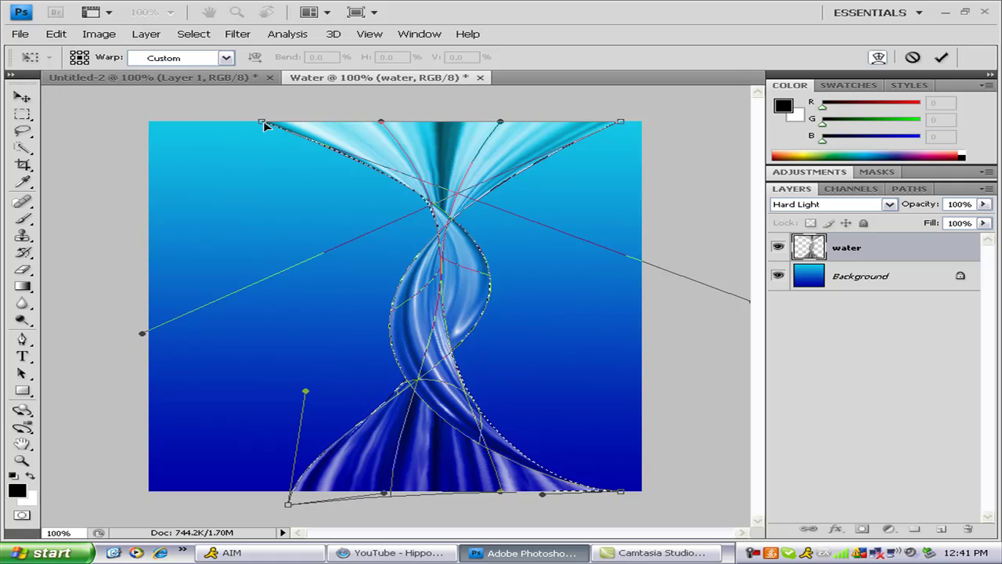
Step: Adjust the top and bottom corners of the warp to narrow and shape the stream's ends
{"action": "left_click_drag", "start_coordinate": [265, 127], "coordinate": [305, 126]}
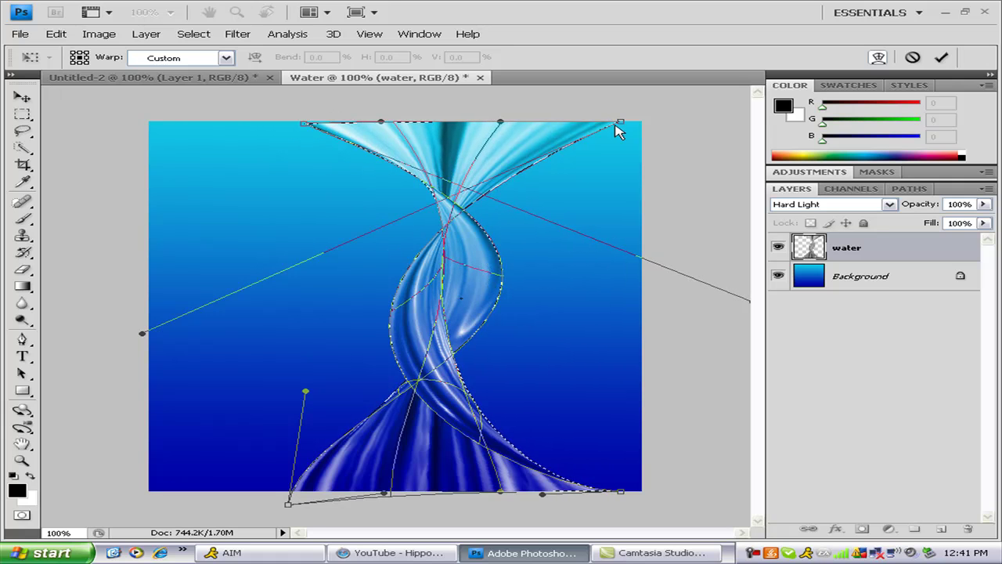
{"action": "left_click_drag", "start_coordinate": [560, 144], "coordinate": [542, 131]}
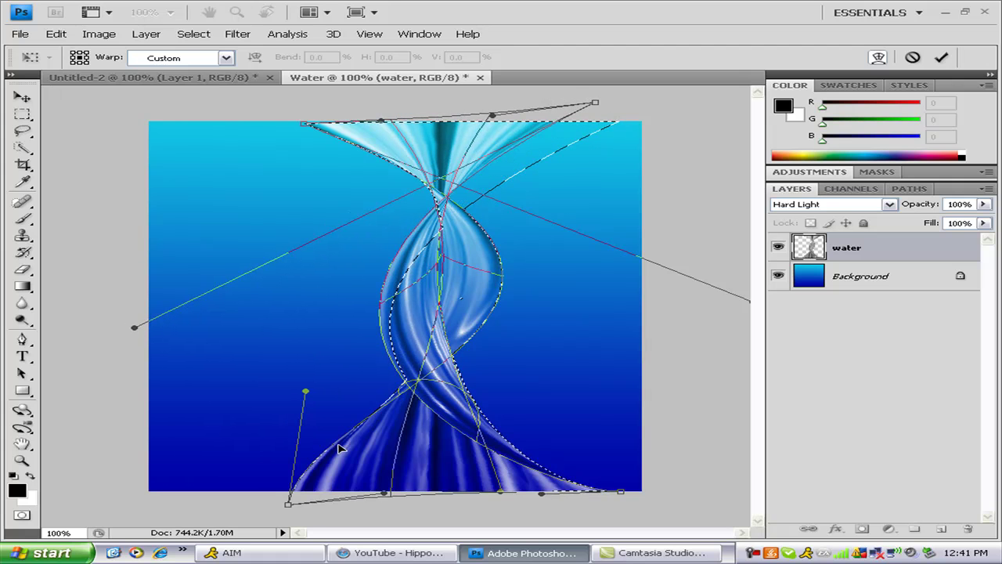
{"action": "mouse_move", "coordinate": [345, 473]}
{"action": "left_mouse_down"}
{"action": "mouse_move", "coordinate": [338, 479]}
{"action": "mouse_move", "coordinate": [356, 472]}
{"action": "left_mouse_up"}
{"action": "left_click_drag", "start_coordinate": [619, 492], "coordinate": [584, 498]}
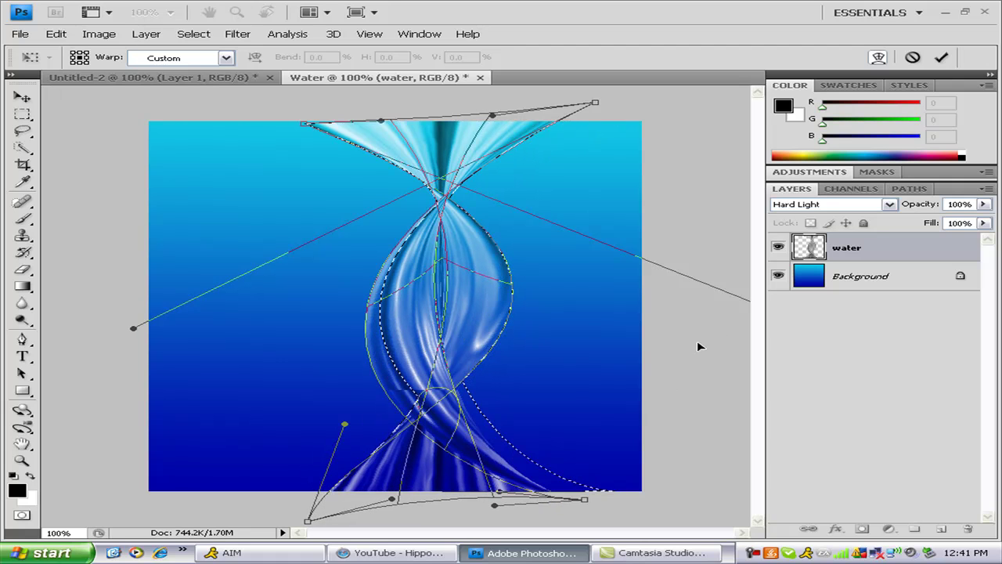
Step: Apply the warp, move the water about 85 px right, and deselect
{"action": "left_click", "coordinate": [941, 57]}
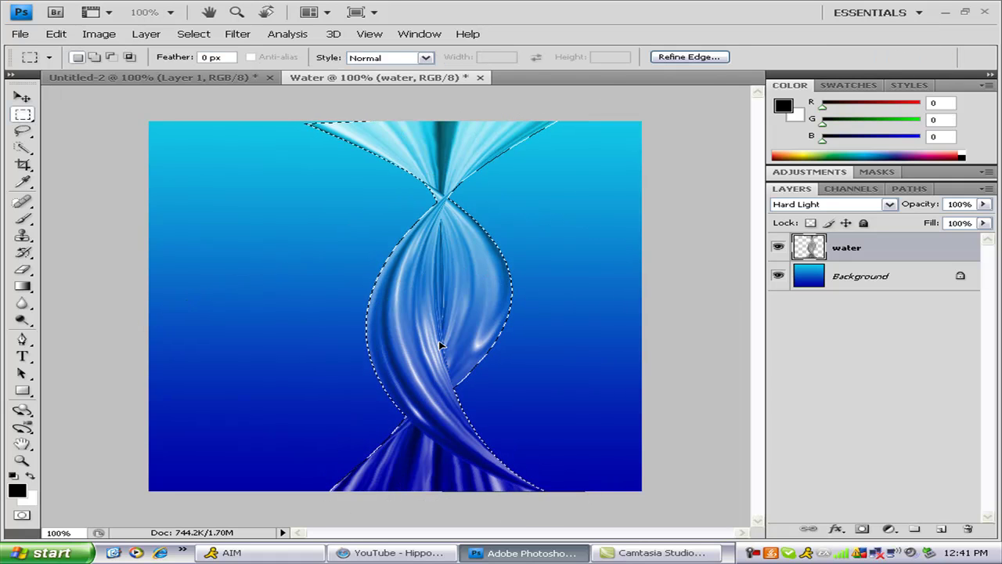
{"action": "left_click_drag", "start_coordinate": [429, 348], "coordinate": [498, 345]}
{"action": "key", "text": "ctrl+d"}
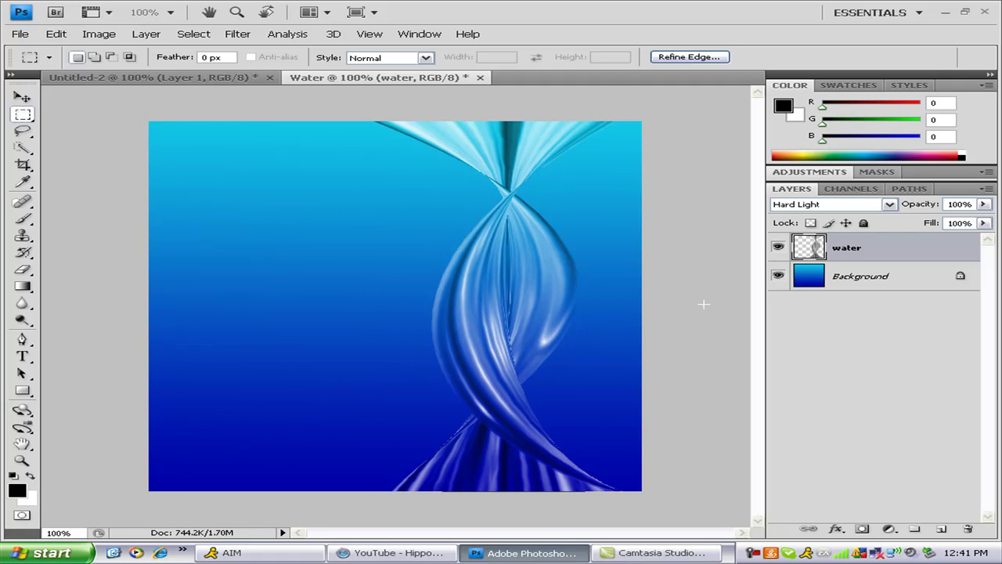